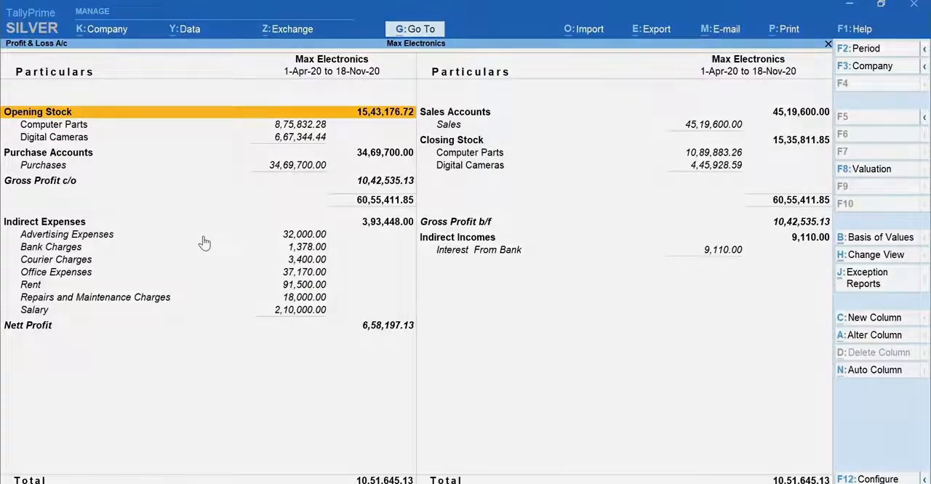
- Open the Indirect Expenses group summary from the Profit & Loss account
key(Down)
key(Down)
key(Down)
key(Down)
key(Down)
key(Down)
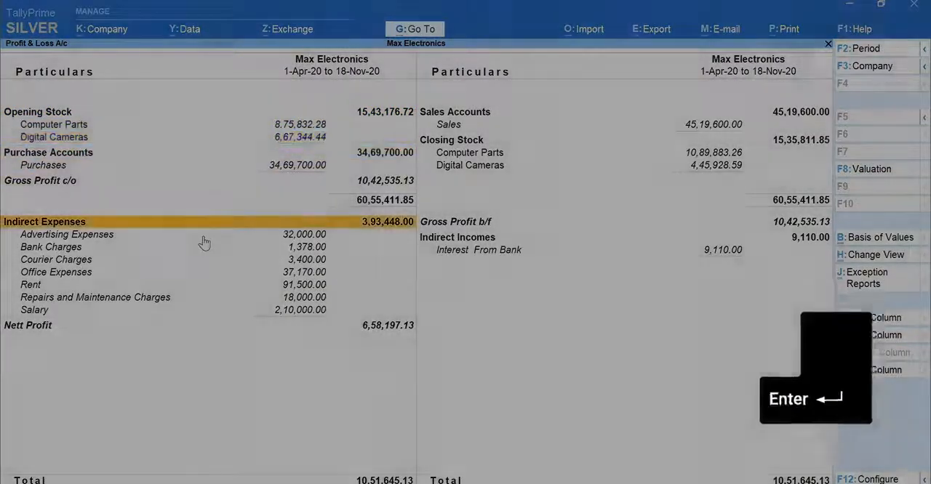
key(Return)
- Configure the group summary to show percentages, with Of Totals as the type and Default as the sorting method
key(F12)
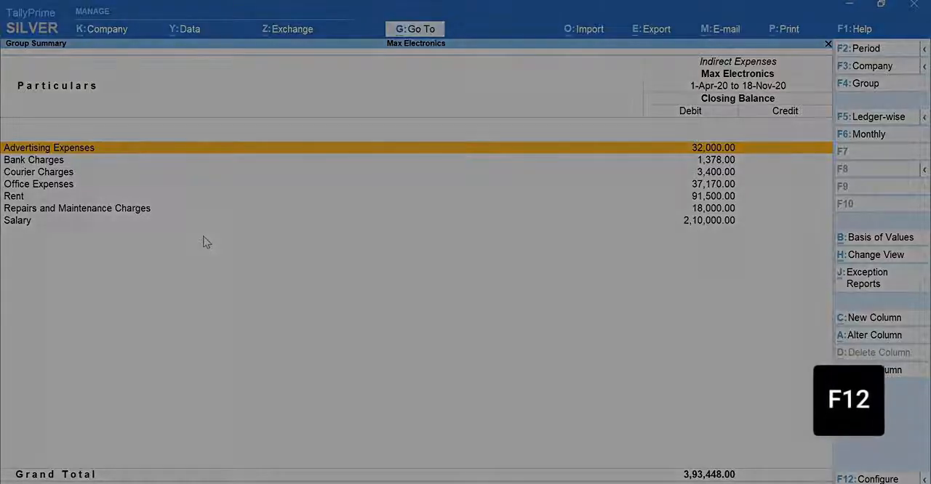
text(y)
key(Return)
key(Return)
key(Return)
key(Return)
key(Return)
key(Return)
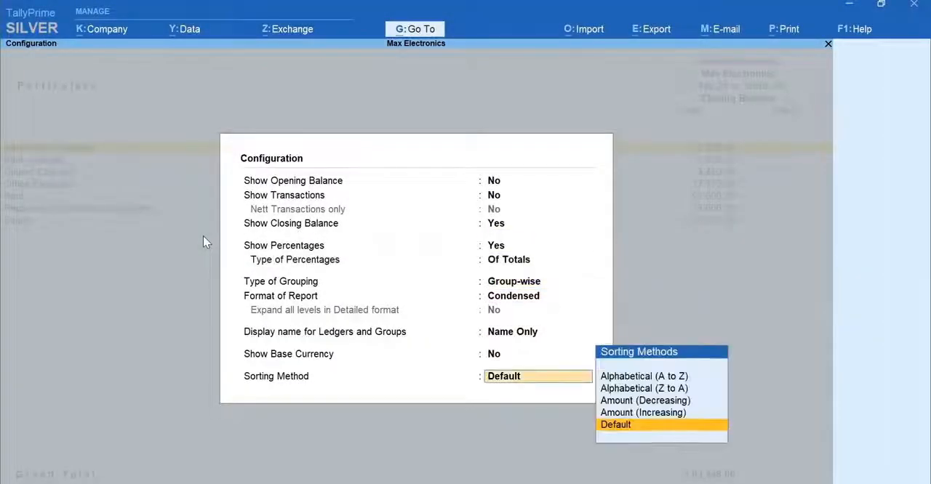
key(Return)
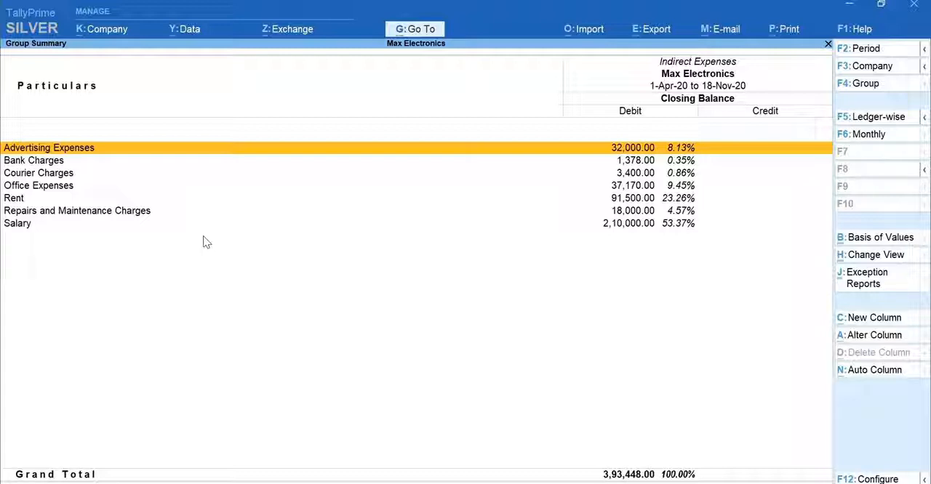
- Open the monthly summary of the Rent ledger
key(Down)
key(Down)
key(Down)
key(Down)
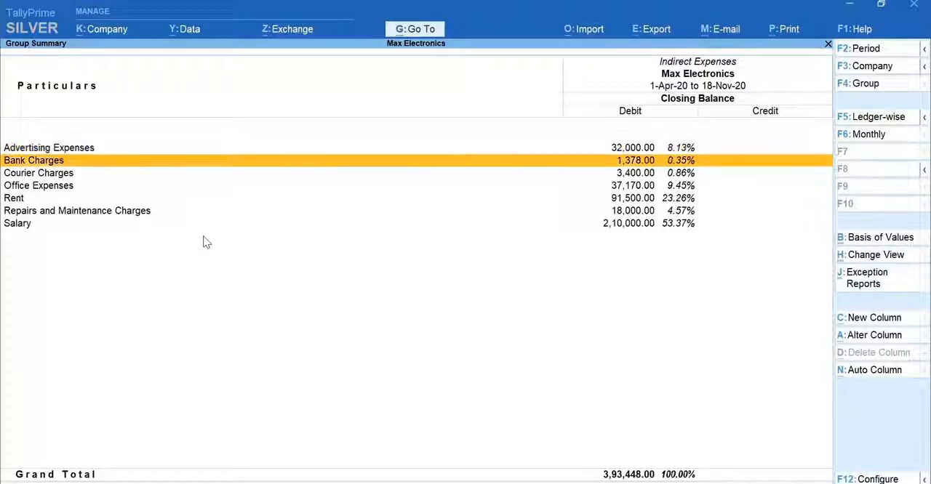
key(Return)
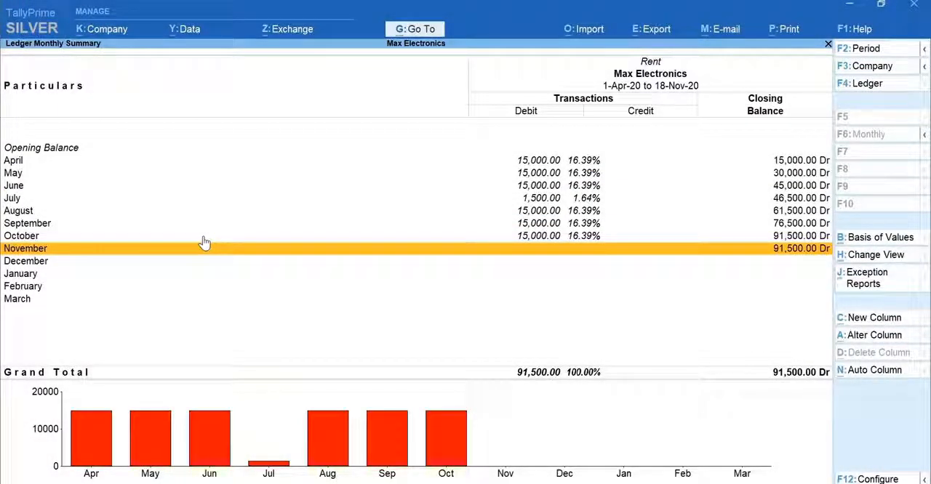
- Drill down into July in the Rent summary to list that month's vouchers
key(Up)
key(Up)
key(Up)
key(Up)
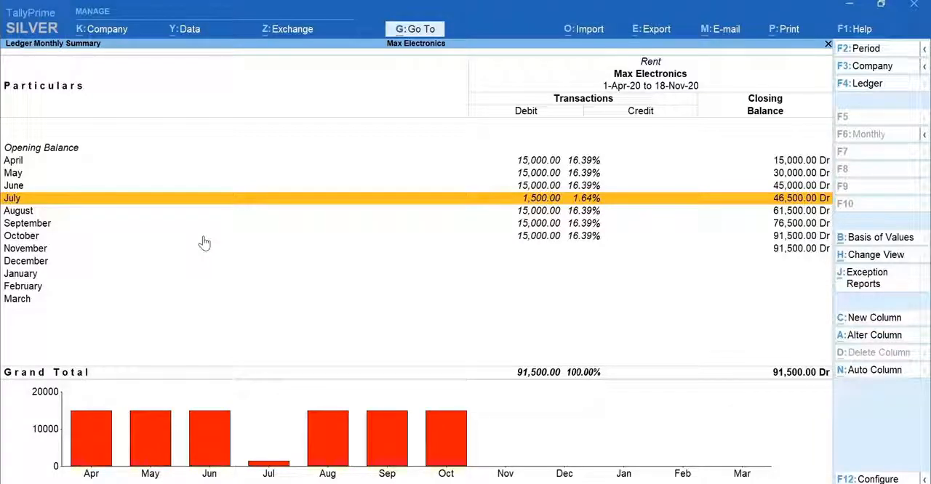
key(Return)
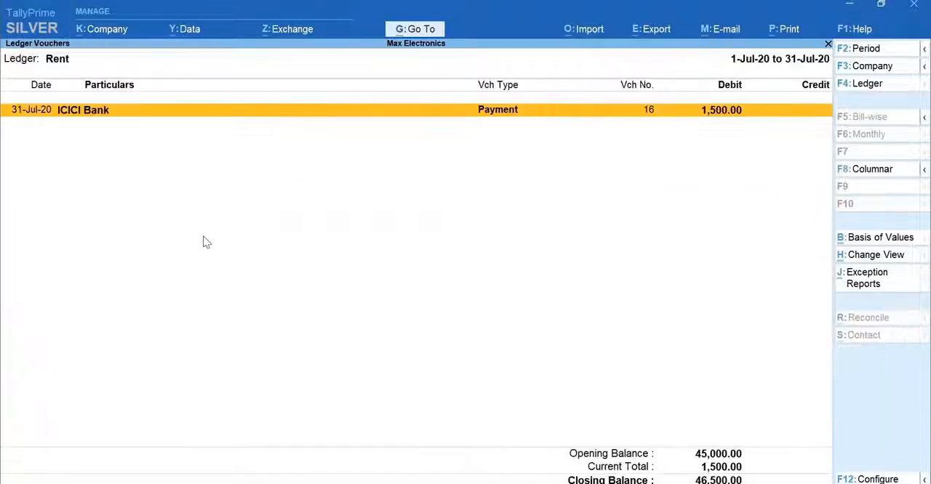
- Correct the Rent amount in the 31-Jul-20 ICICI Bank payment voucher to 15,000.00 and save the voucher
key(Return)
key(Return)
key(Return)
key(Return)
text(0)
key(Return)
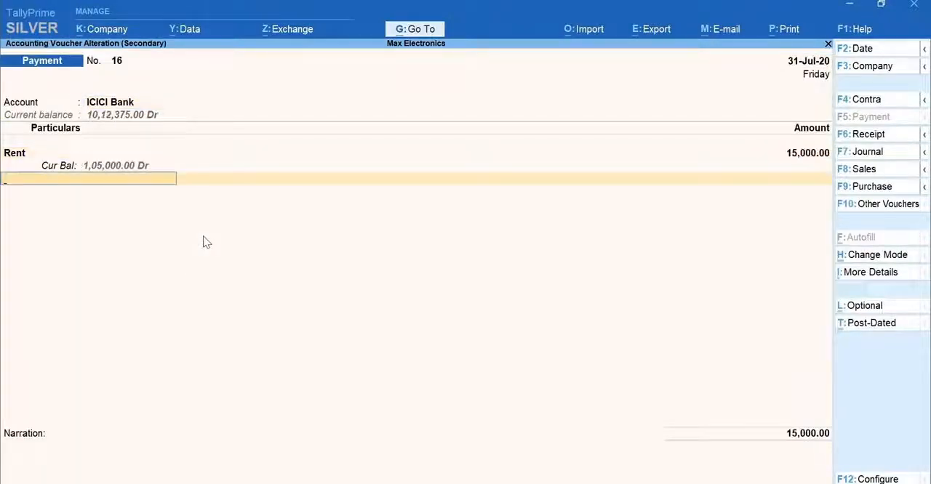
key(ctrl+a)
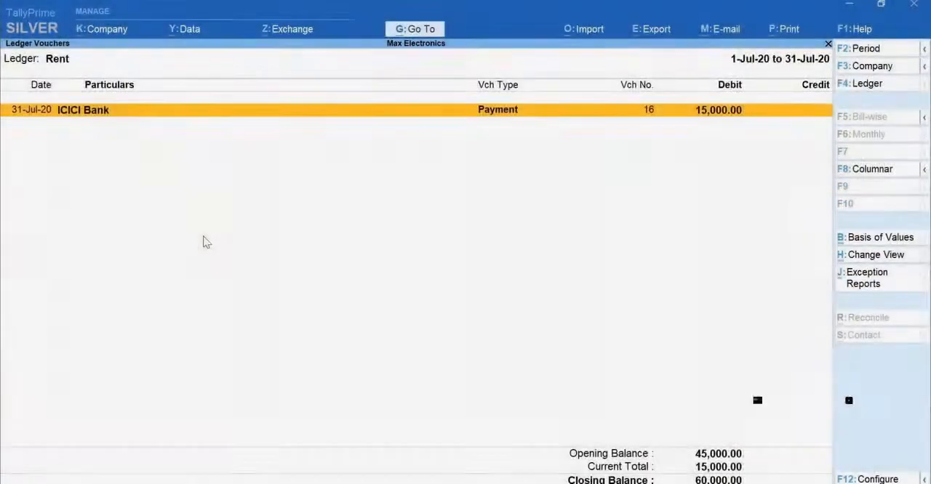
- Go back through the Rent and Indirect Expenses reports to the Profit & Loss account
key(Escape)
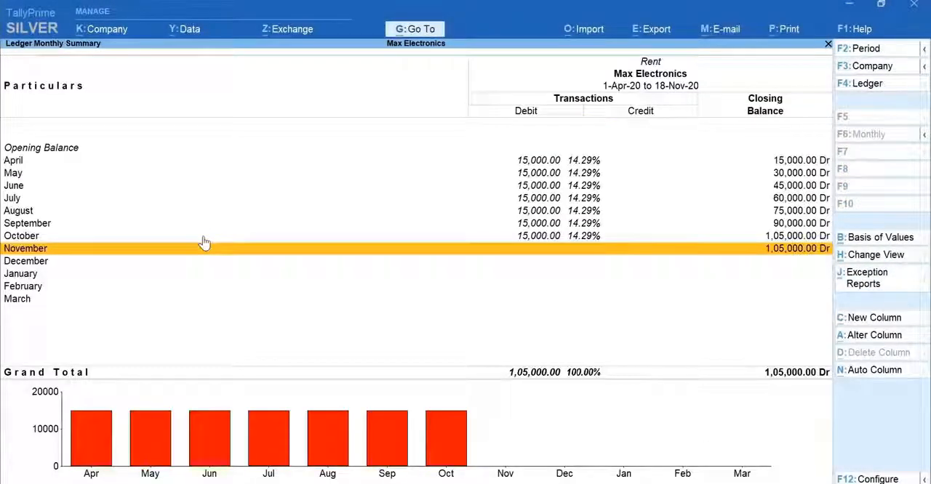
key(Escape)
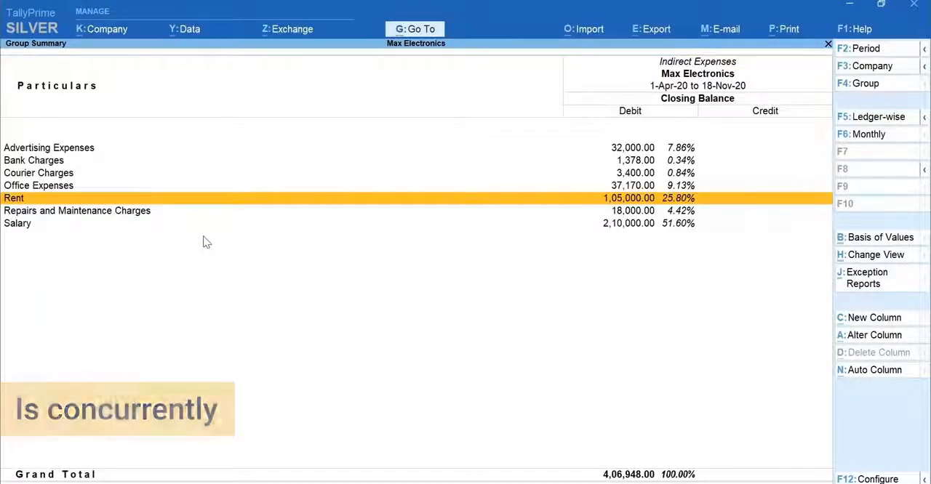
key(Escape)
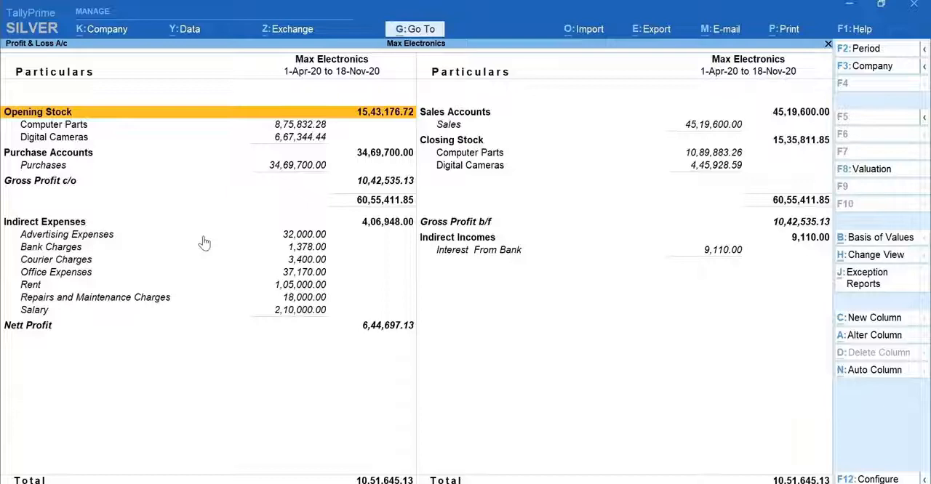
- Change the Profit & Loss account to the Vertical view
key(ctrl)
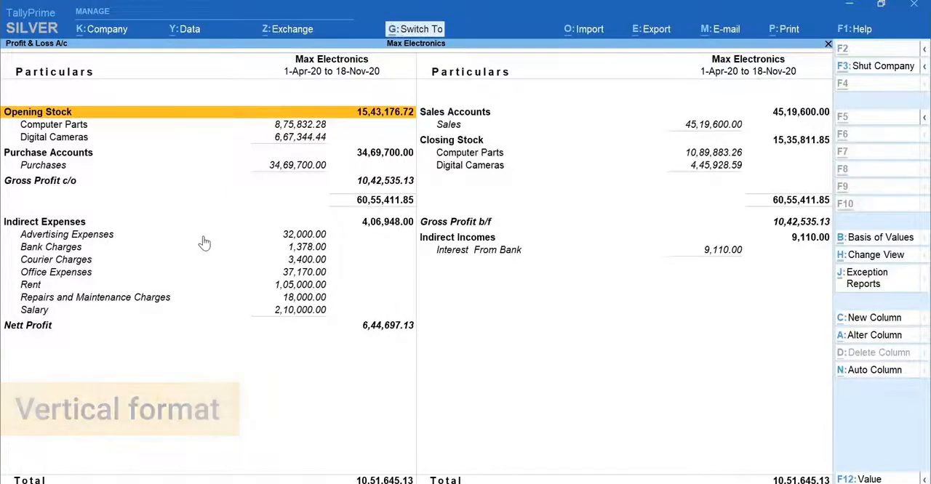
key(ctrl+h)
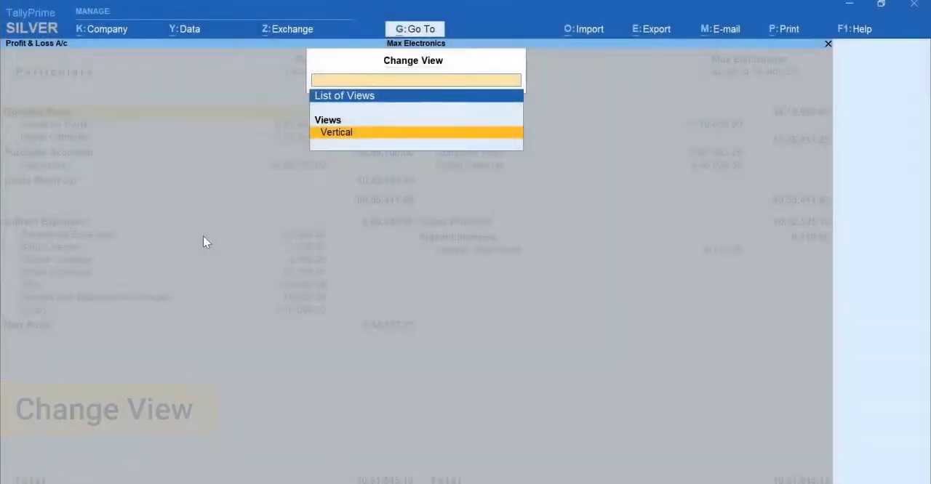
key(Return)
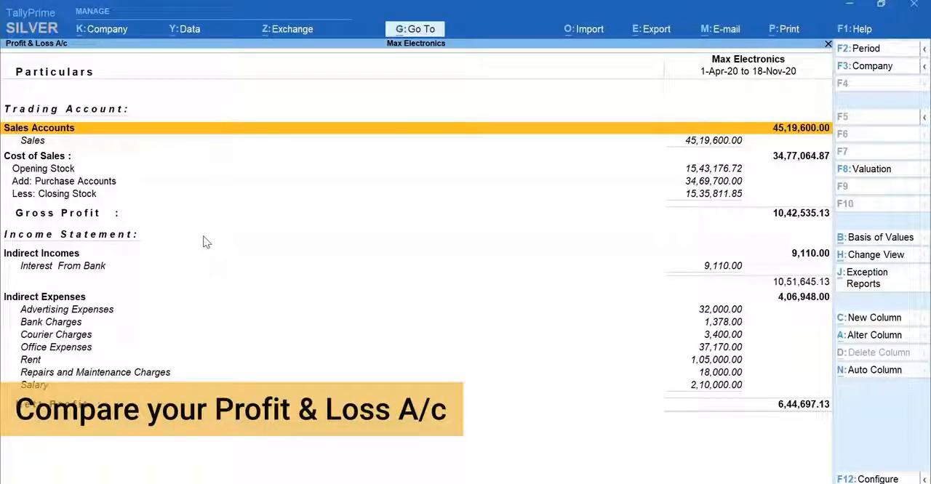
- Add a comparison column for 1-Oct-20 to 31-Oct-20 with Default stock valuation and Actuals values
key(alt+c)
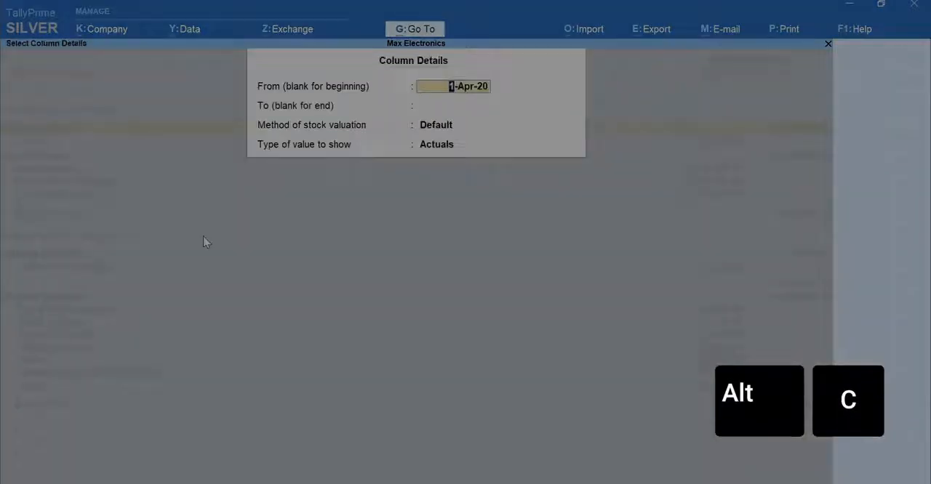
text(1-10)
key(Return)
text(31-10)
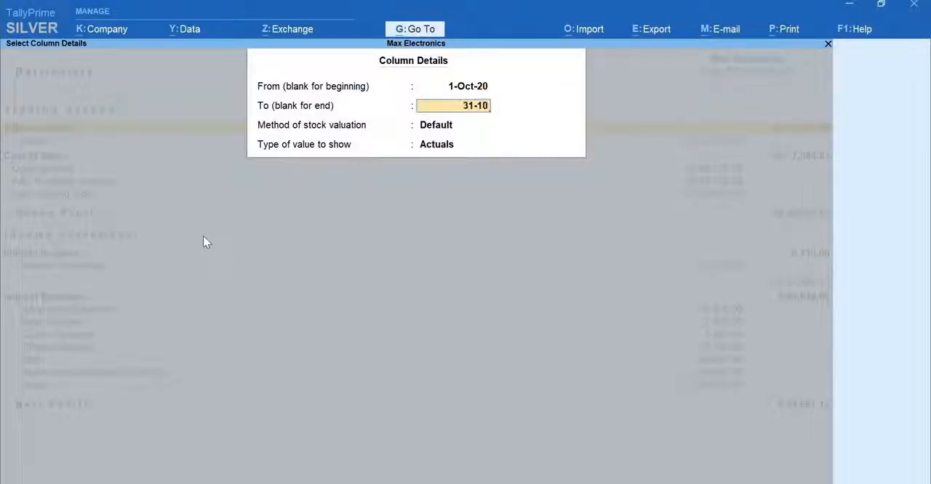
key(Return)
key(Return)
key(Return)
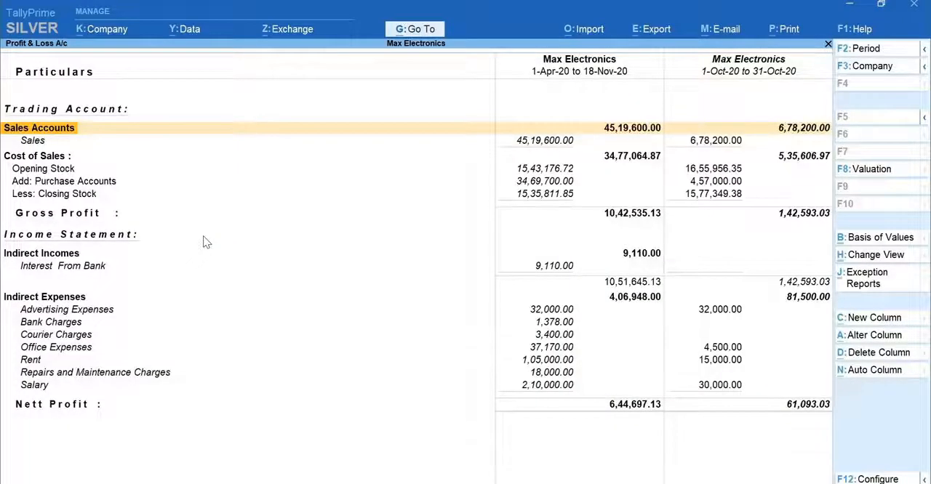
- Add another comparison column for 1-Sep-20 to 30-Sep-20 with Default stock valuation and Actuals values
key(Right)
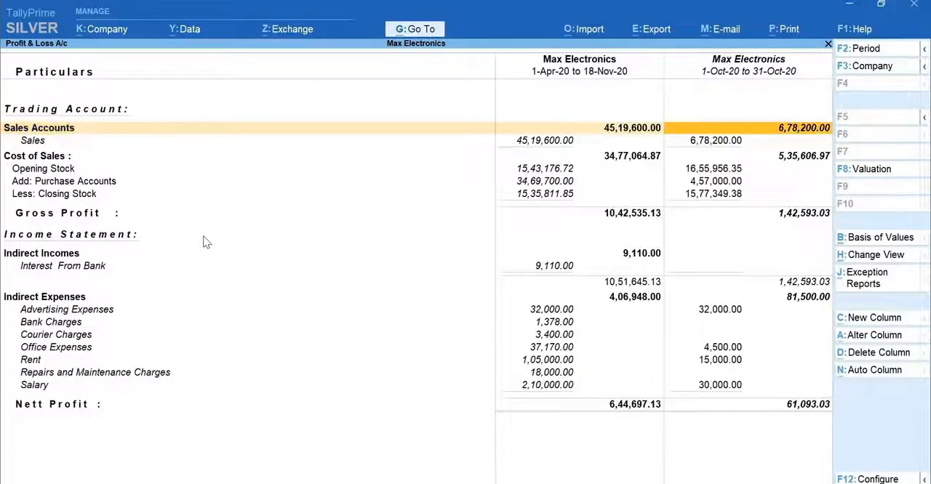
key(alt+c)
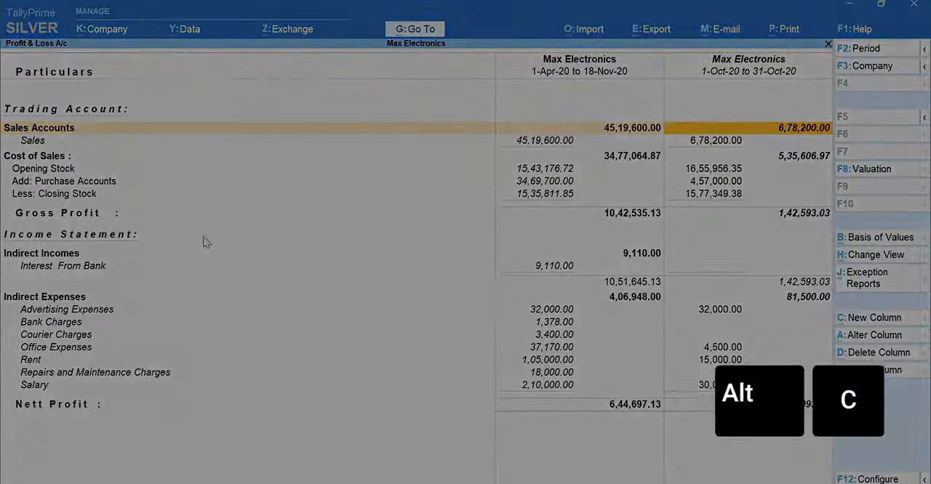
text(1-sep)
key(Return)
text(30 sep)
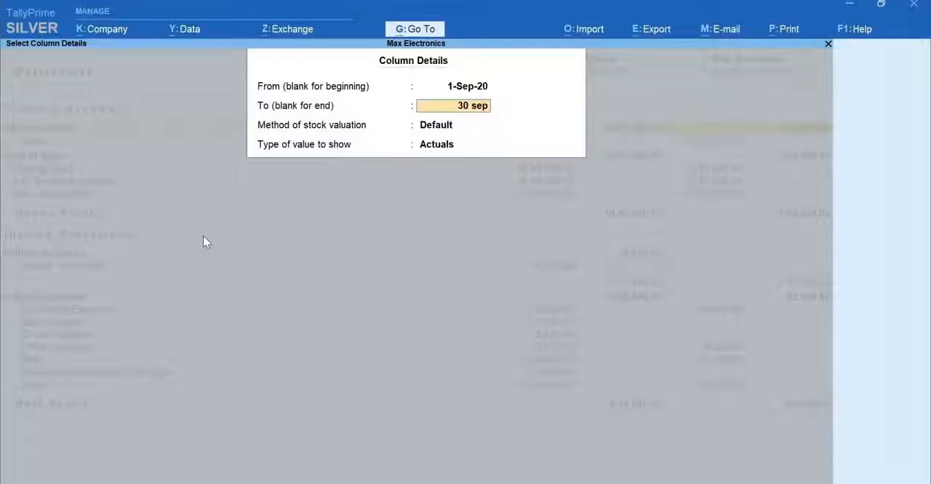
key(Return)
key(Return)
key(Return)
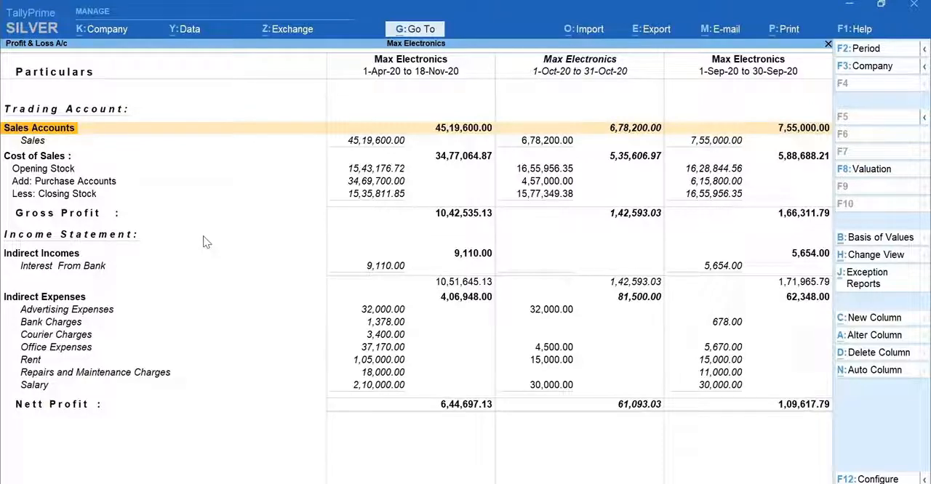
- Generate automatic Monthly columns for the Profit & Loss account
key(Right)
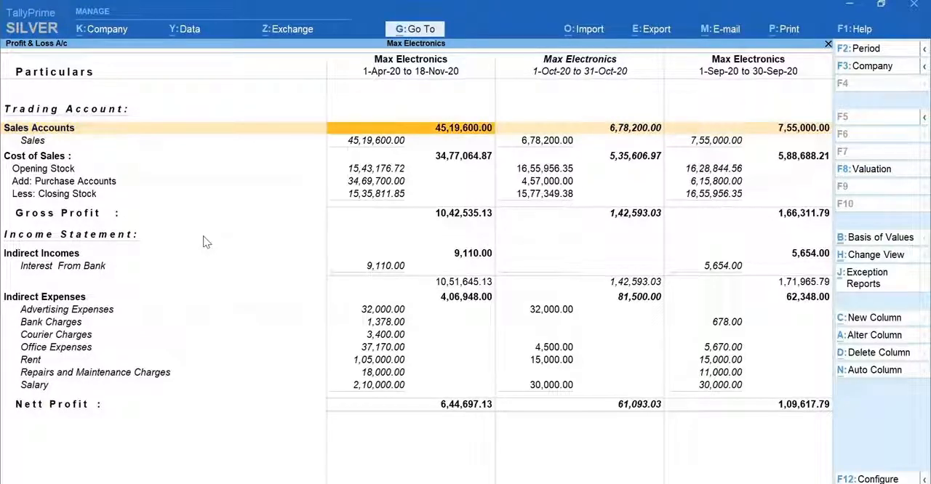
key(Right)
key(Right)
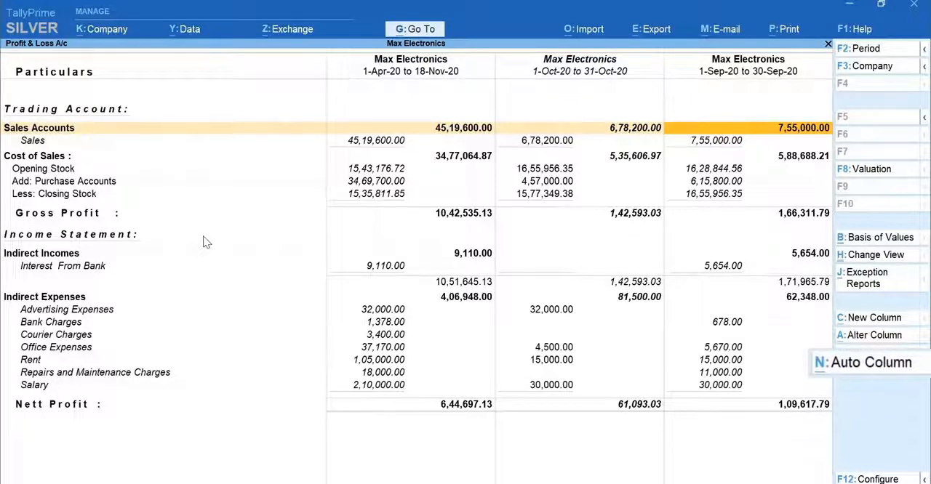
key(alt+n)
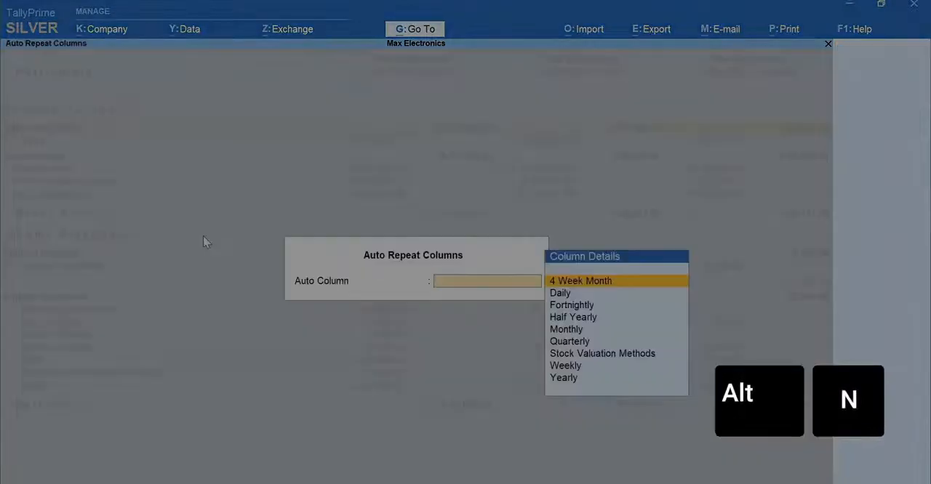
key(Down)
key(Down)
key(Down)
key(Down)
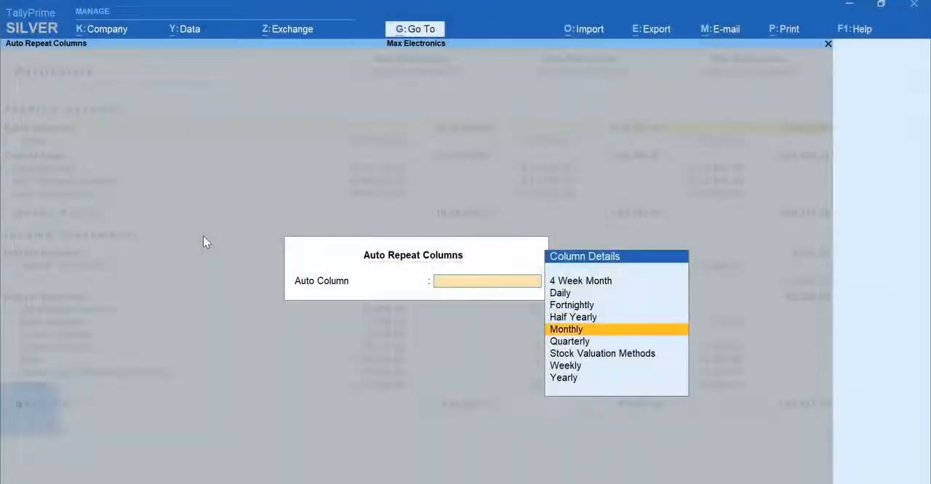
key(Return)
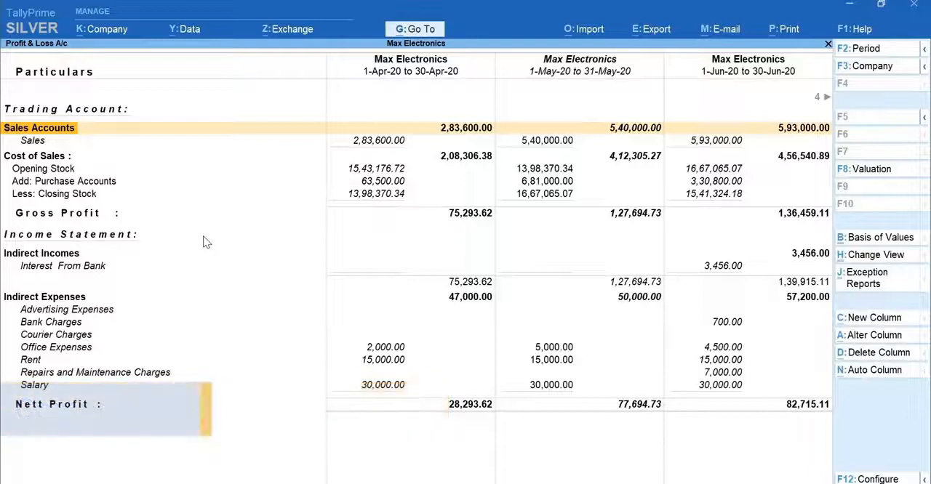
- Preview the current vertical Profit & Loss report for printing, and leave the print settings
key(Right)
key(Right)
key(Right)
key(Right)
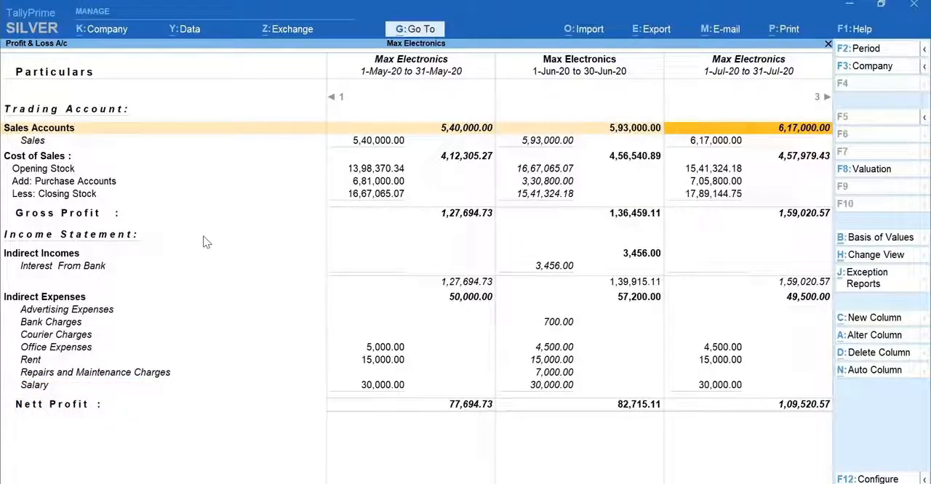
key(alt+p)
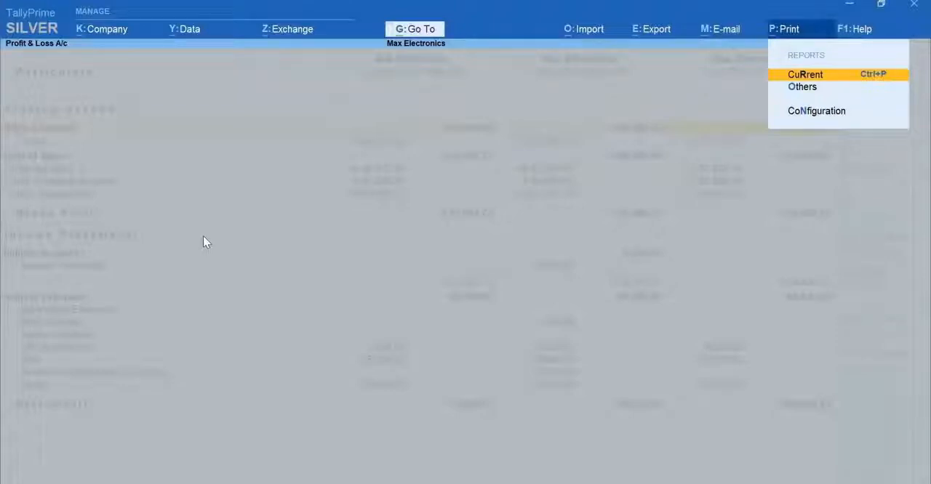
key(ctrl+p)
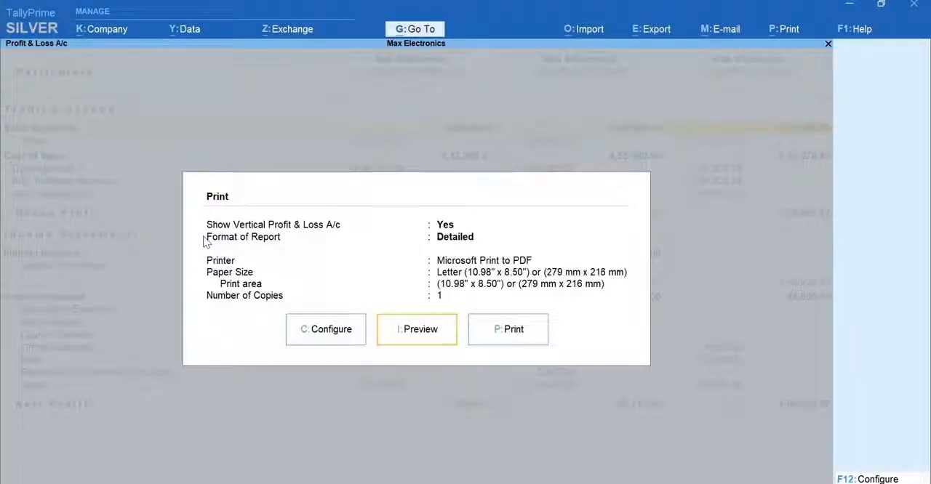
key(i)
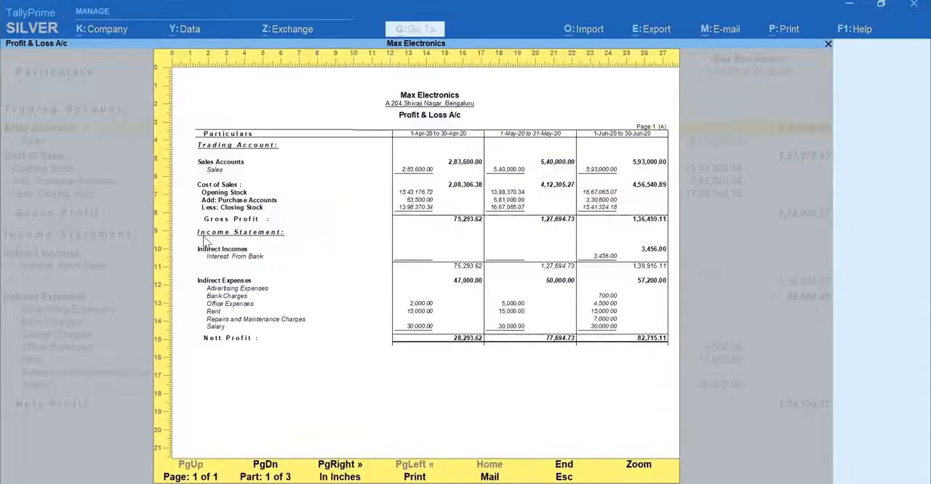
key(Escape)
key(p)
key(Escape)
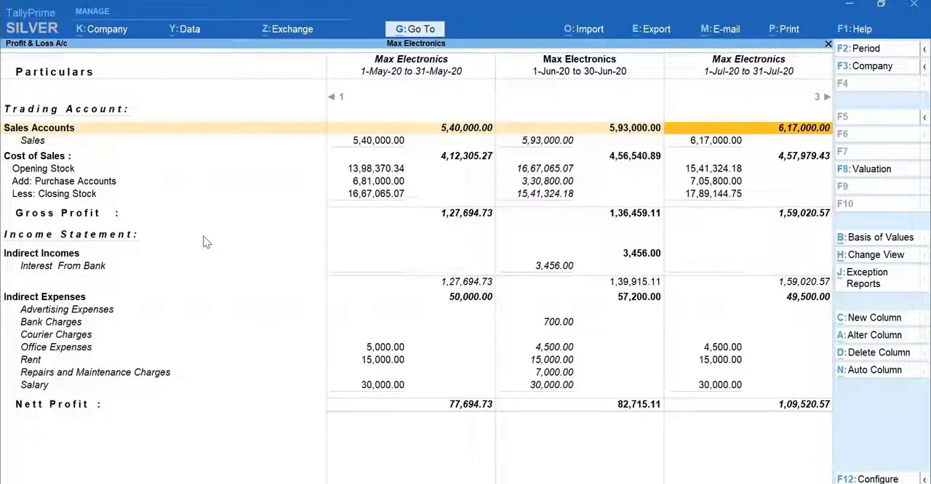
- Set the export file format of the current Profit & Loss report to Excel (Spreadsheet), and export the report
key(alt+e)
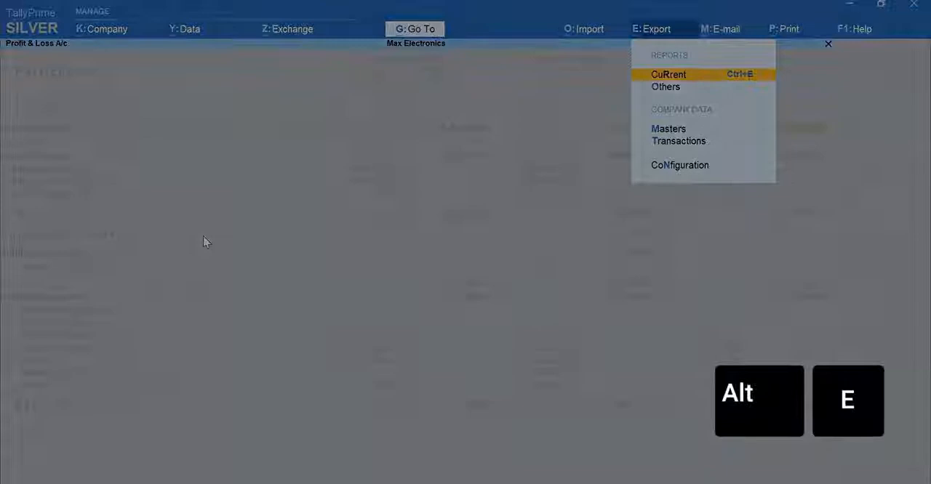
key(Return)
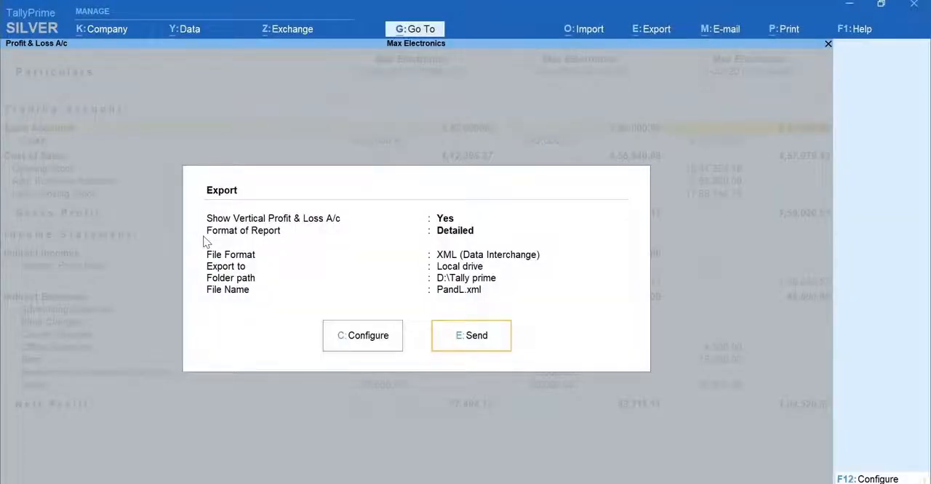
key(c)
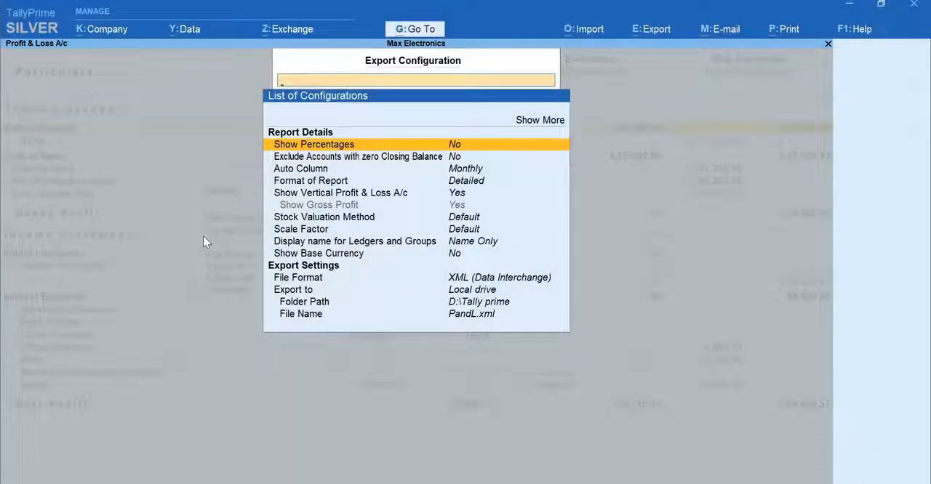
key(Down)
key(Down)
key(Down)
key(Down)
key(Down)
key(Down)
key(Down)
key(Down)
key(Down)
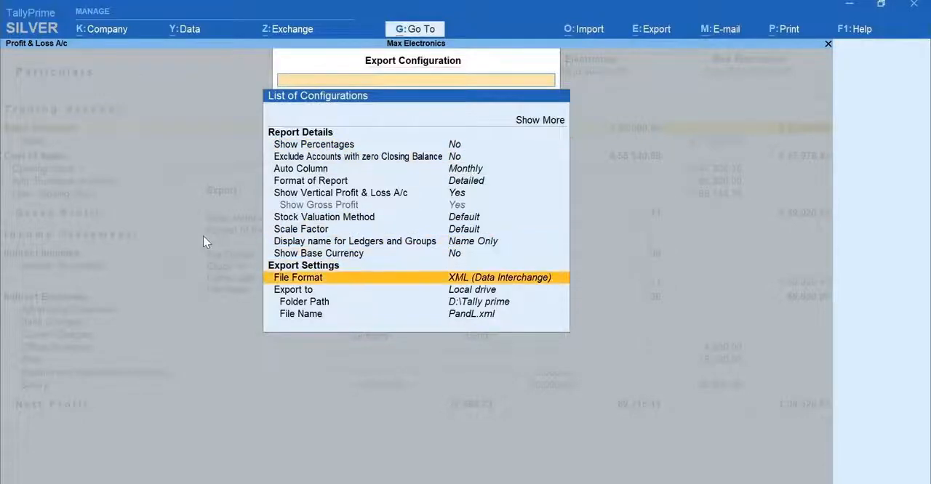
key(Return)
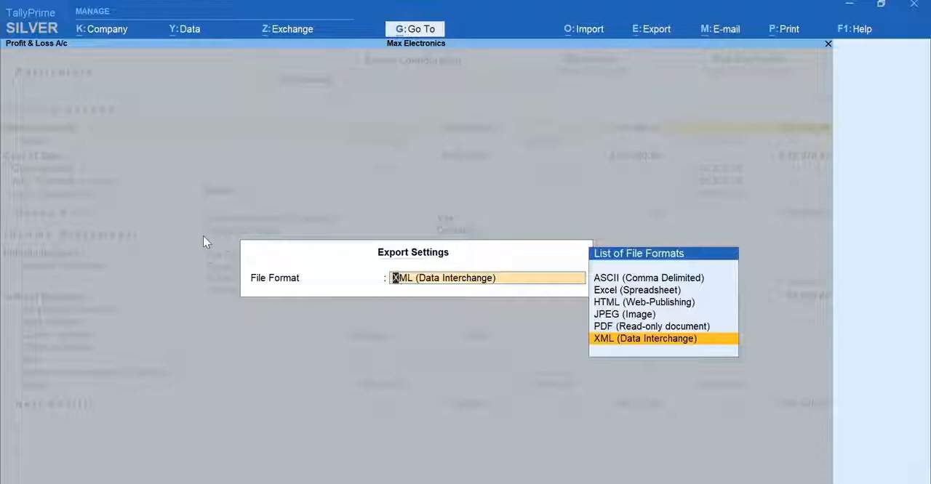
key(Up)
key(Up)
key(Up)
key(Up)
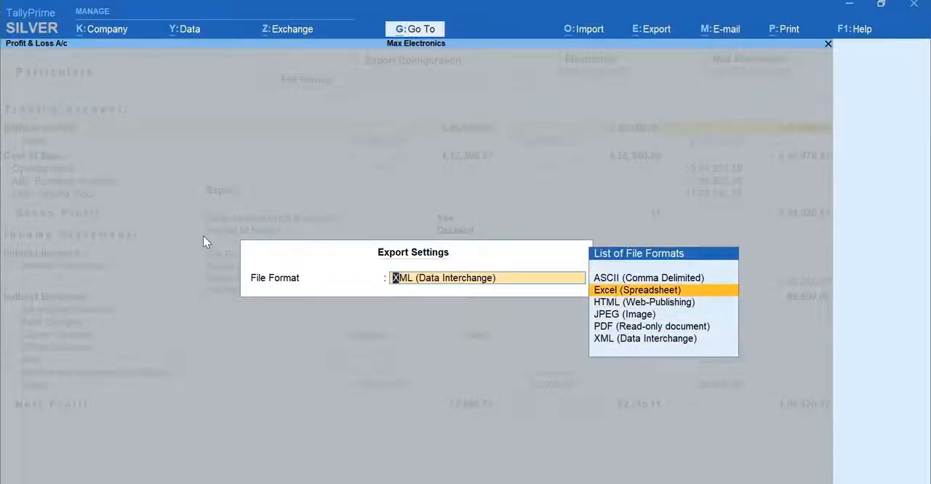
key(Return)
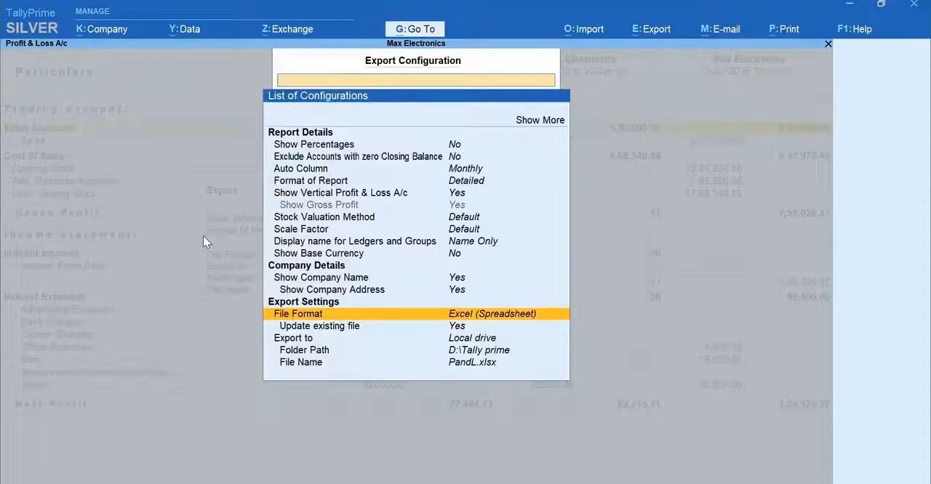
key(Escape)
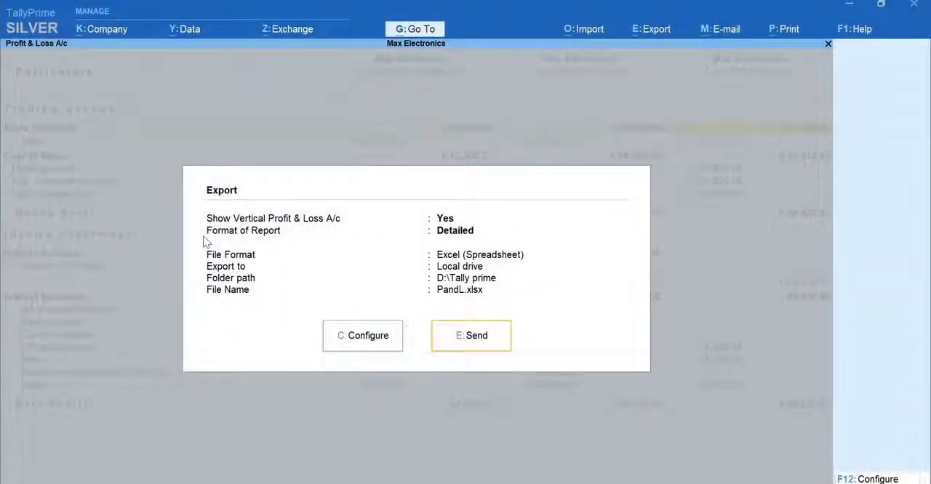
key(e)
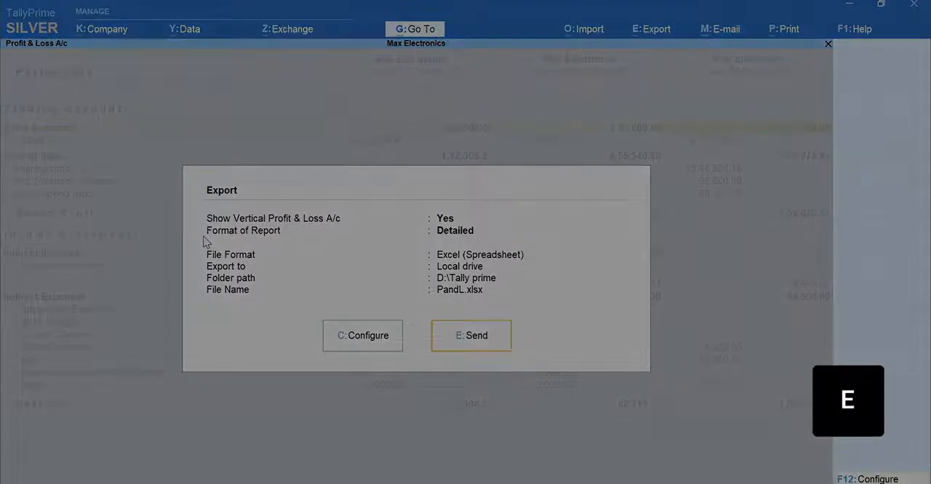